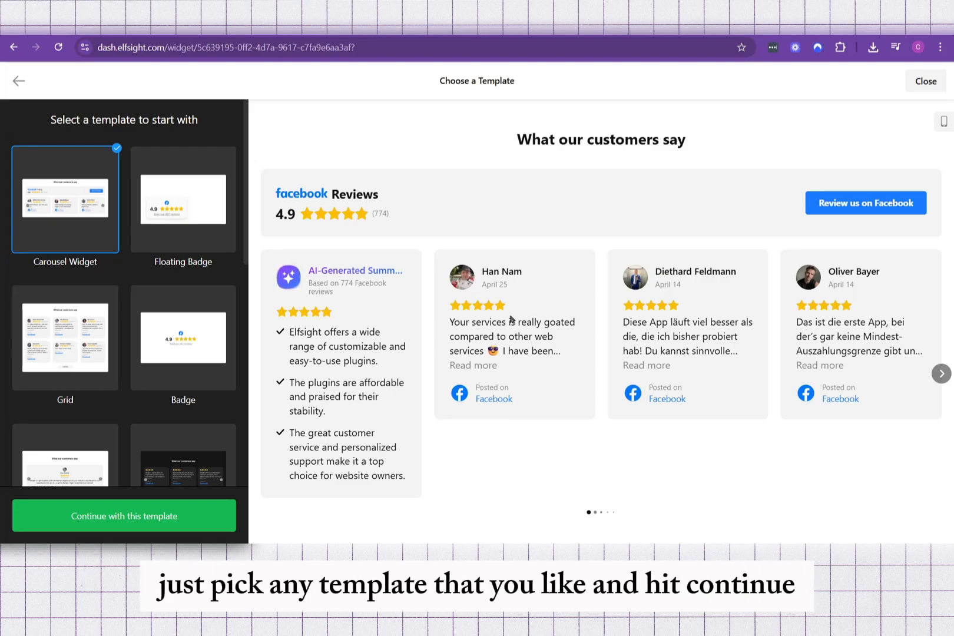
Start the Facebook reviews widget from the Carousel Widget template and open the example Elfsight Facebook page
left_click(134, 524)
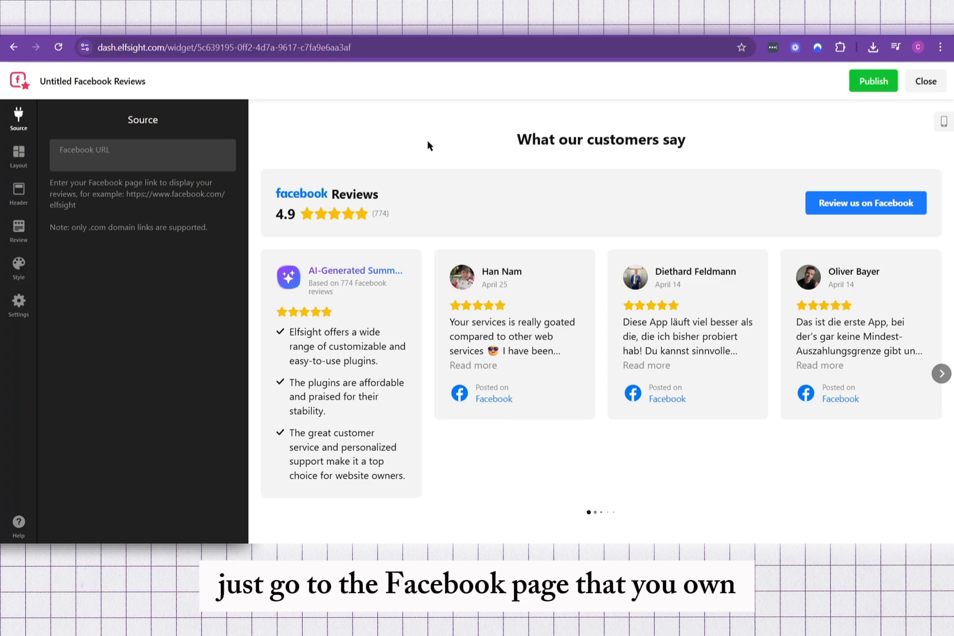
left_click(198, 194)
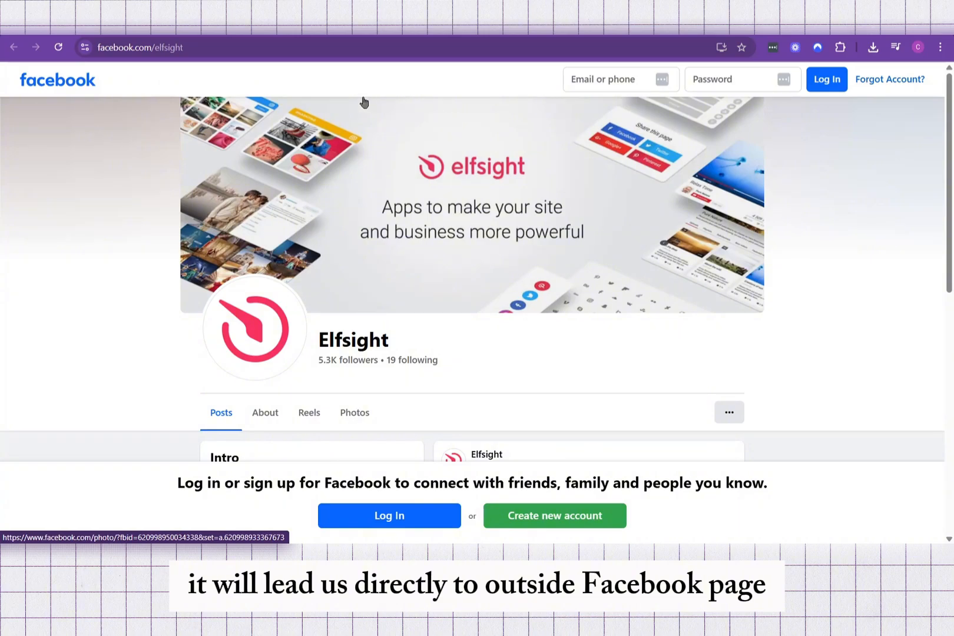
scroll(286, 149, "down", 1)
scroll(286, 149, "down", 2)
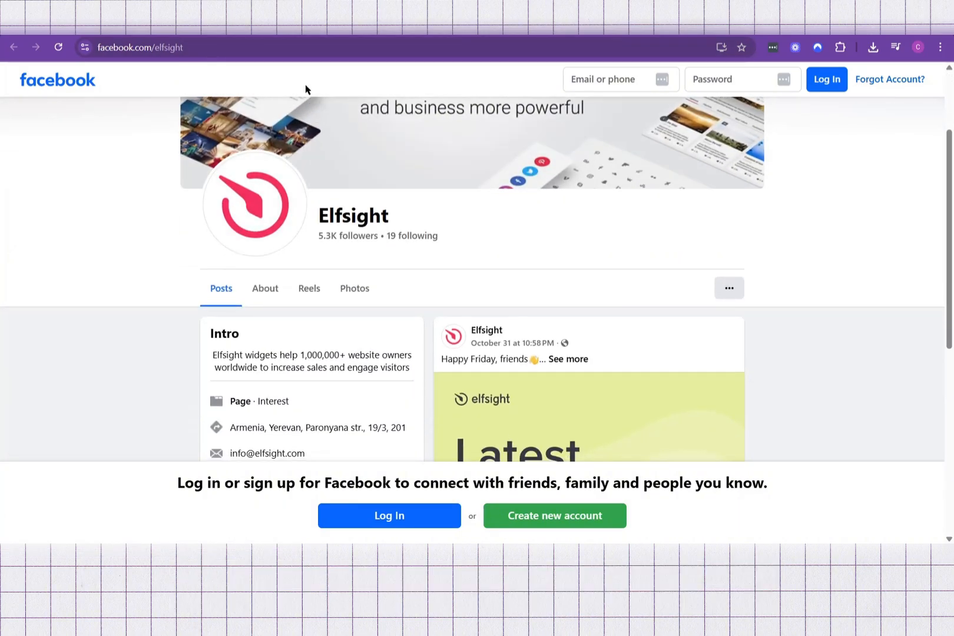
left_click(257, 50)
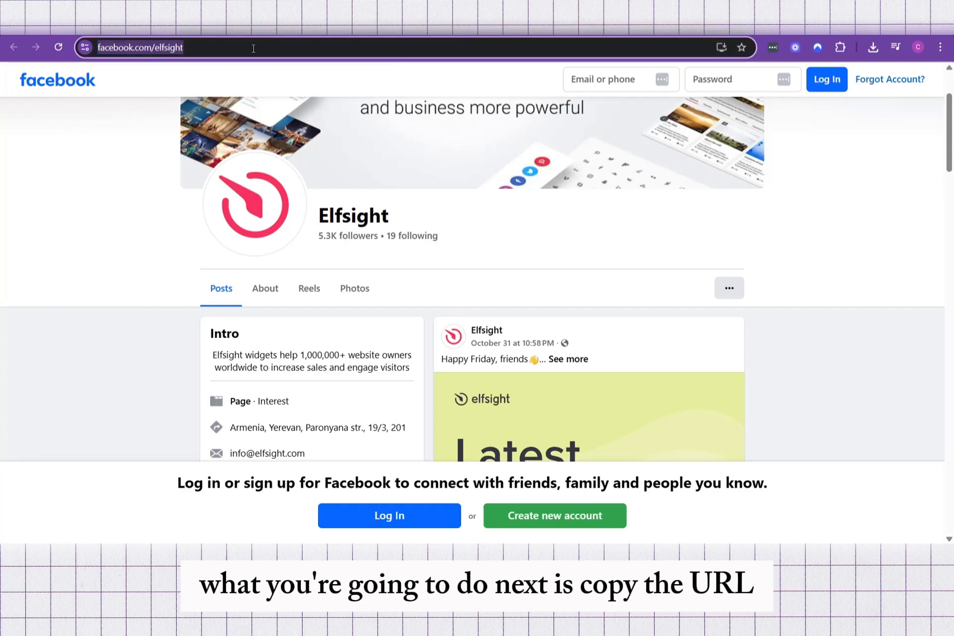
right_click(252, 58)
left_click(319, 164)
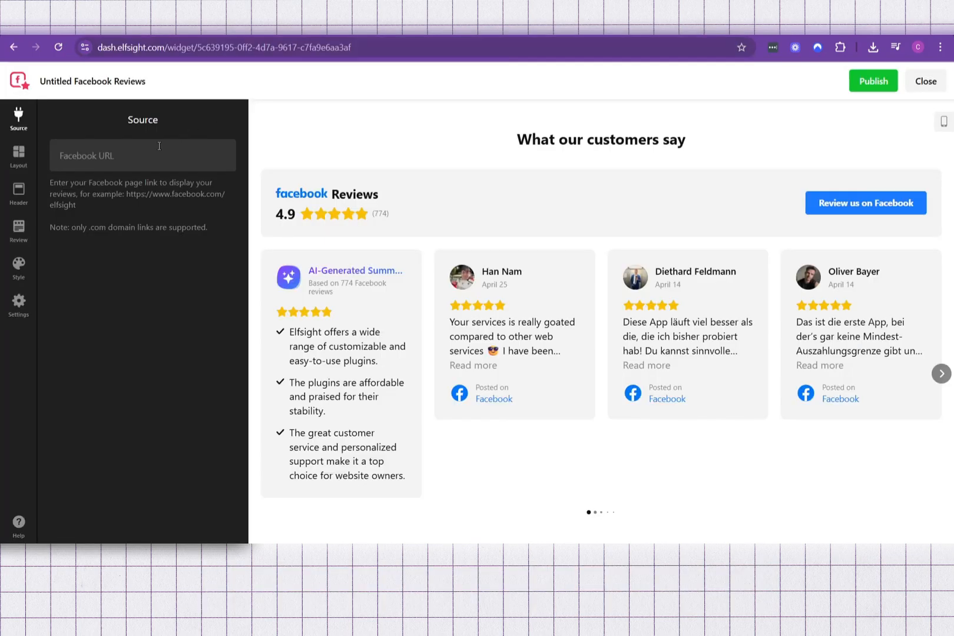
left_click(158, 147)
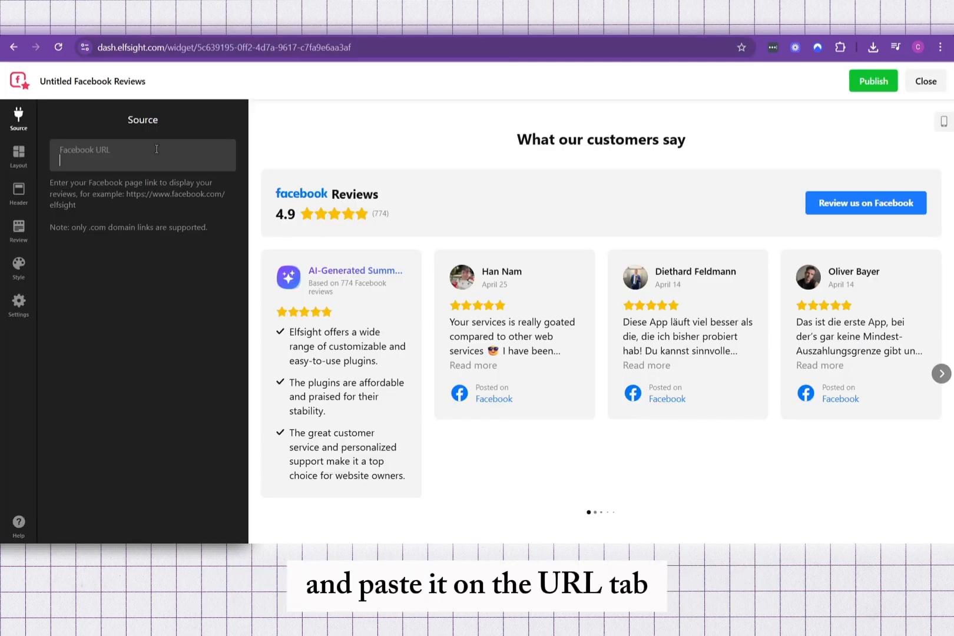
right_click(156, 149)
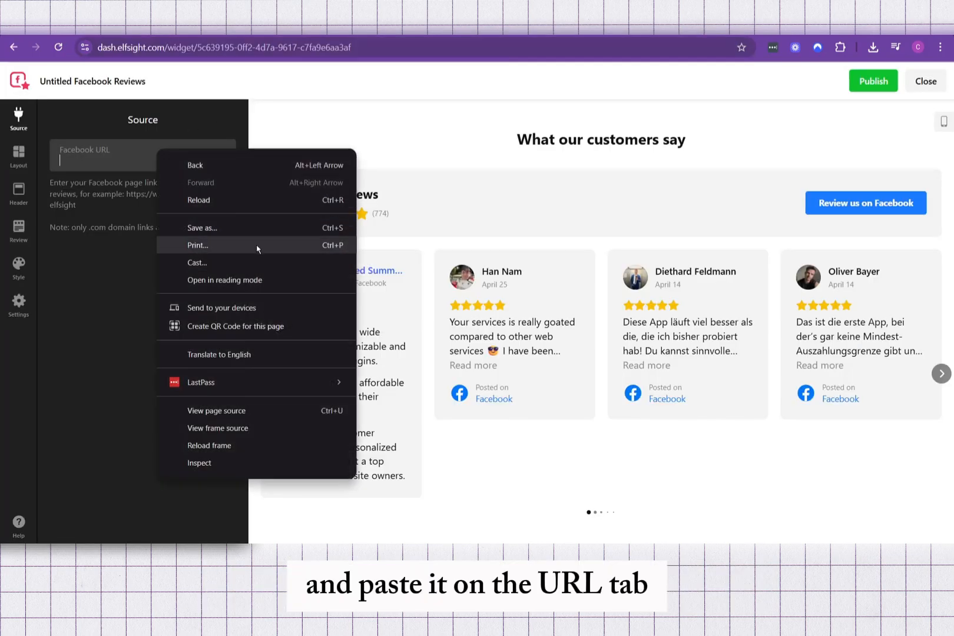
key("ctrl+v")
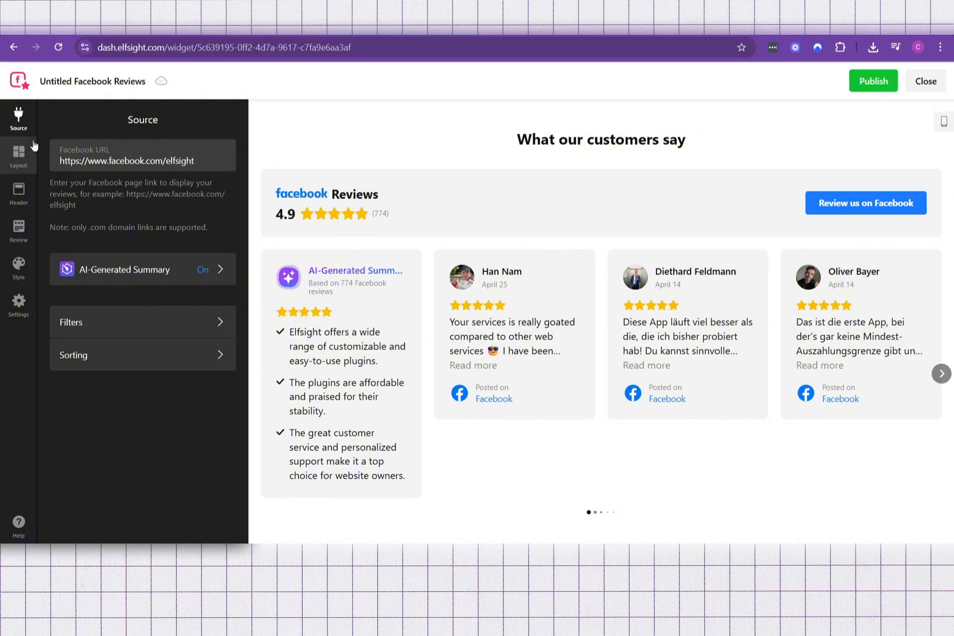
Look through the widget's layout types and its layout customization options, from width and columns to navigation settings
left_click(33, 145)
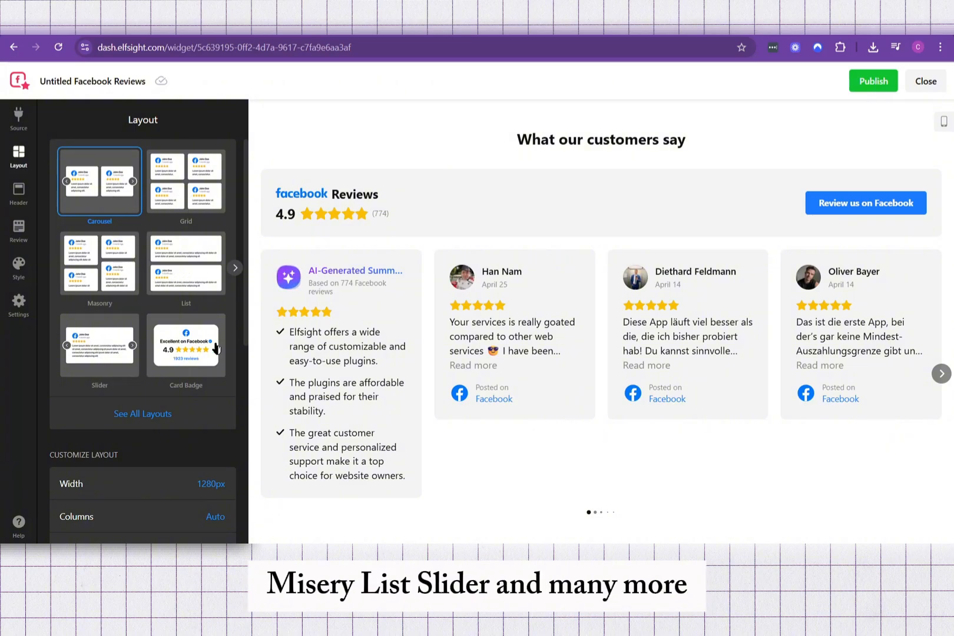
scroll(194, 345, "down", 3)
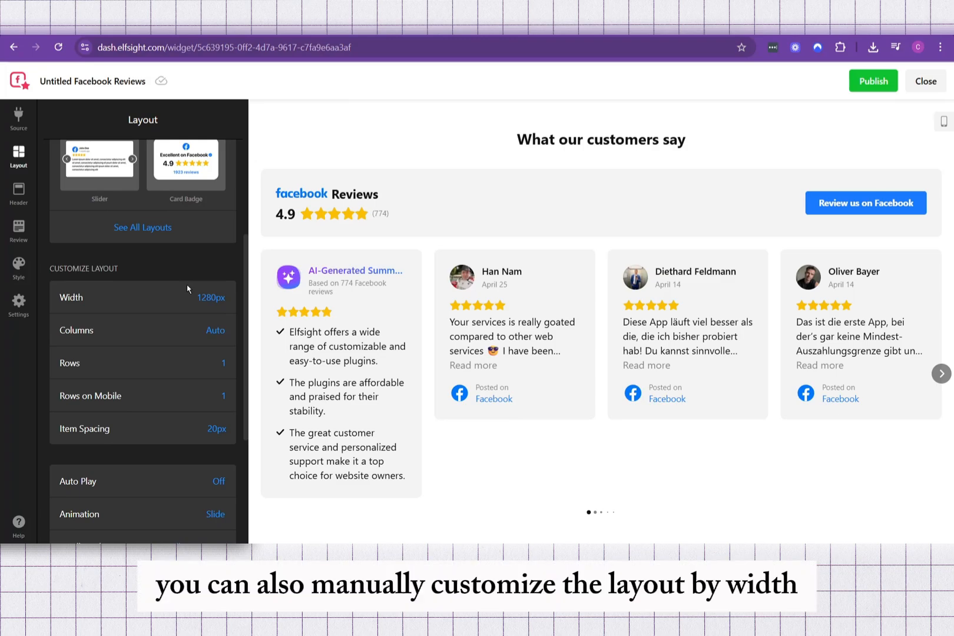
scroll(153, 294, "down", 1)
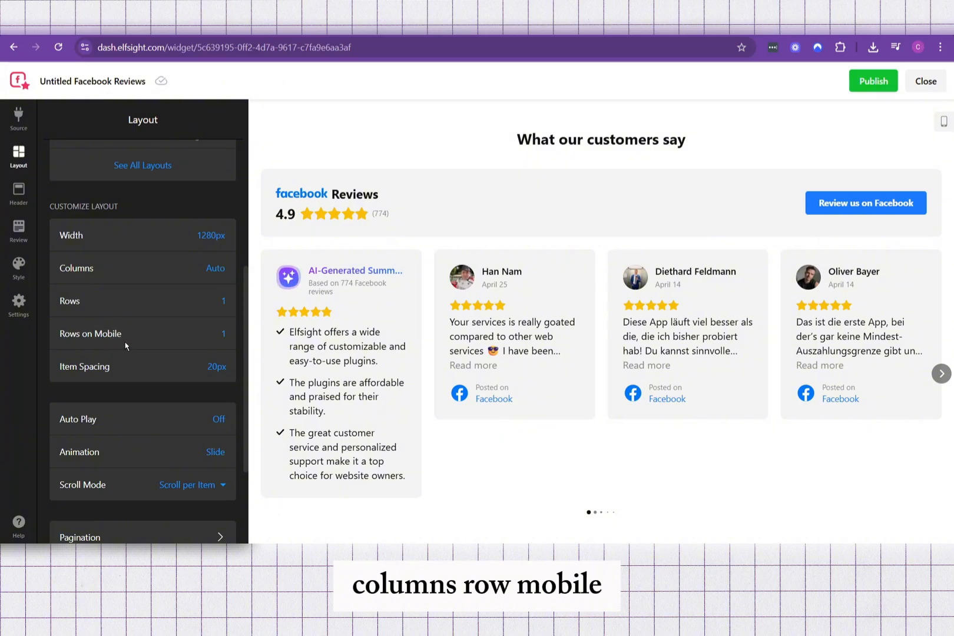
scroll(128, 330, "down", 2)
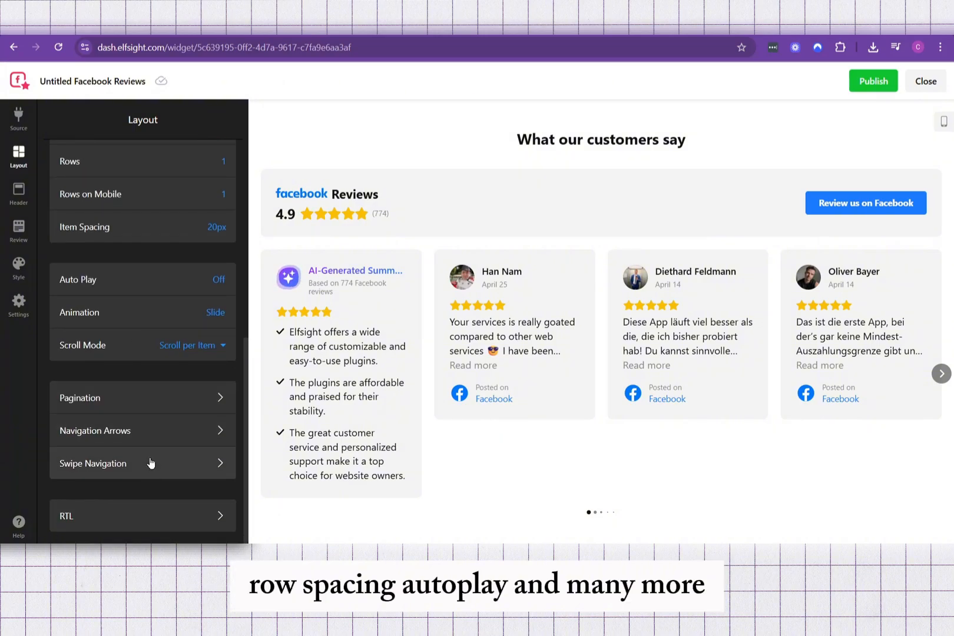
scroll(171, 353, "up", 2)
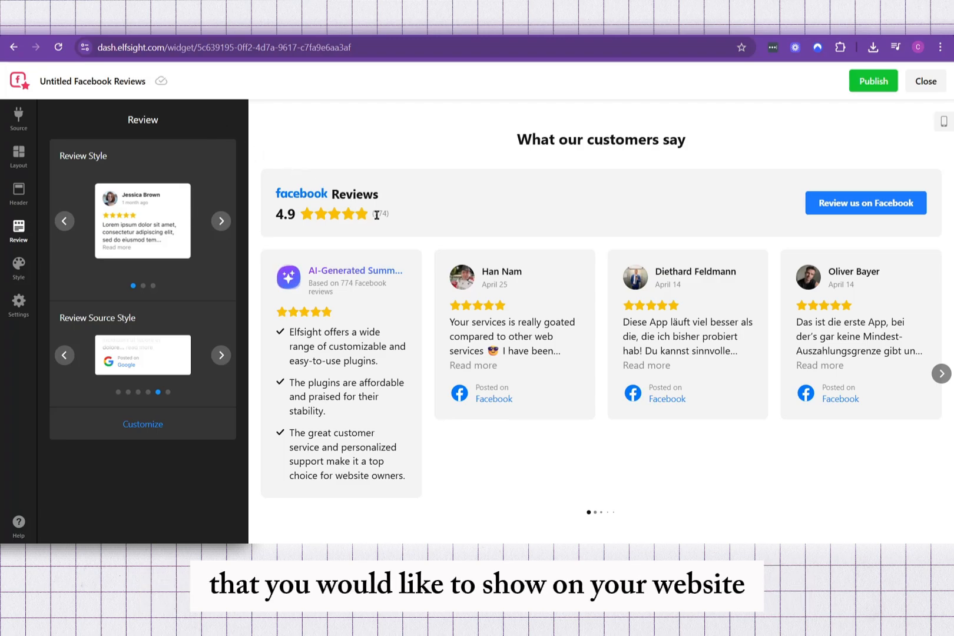
Try the next review style and the next review source style, and return each to its original choice
left_click(221, 231)
left_click(65, 221)
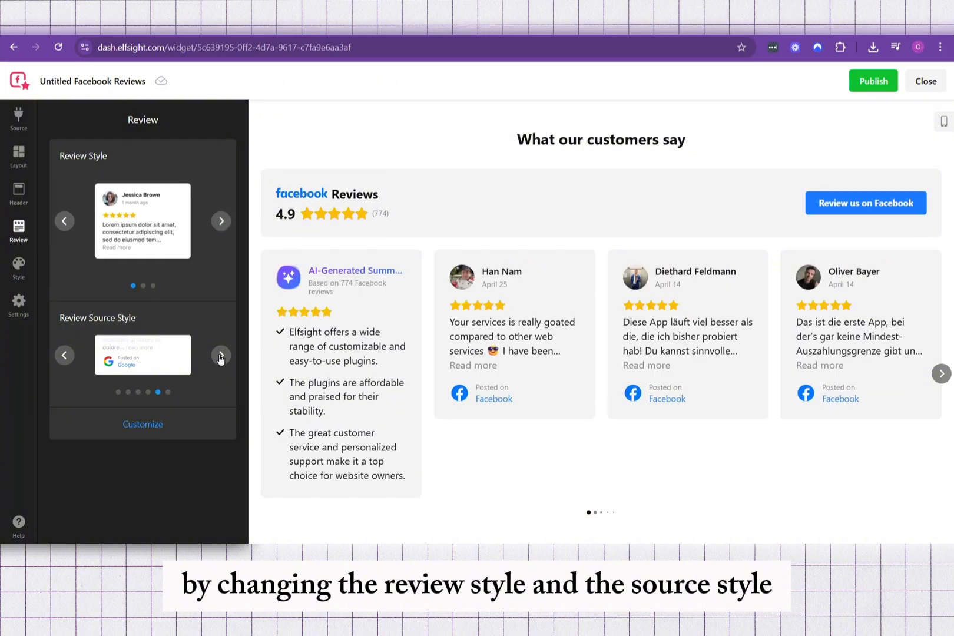
left_click(220, 357)
left_click(67, 358)
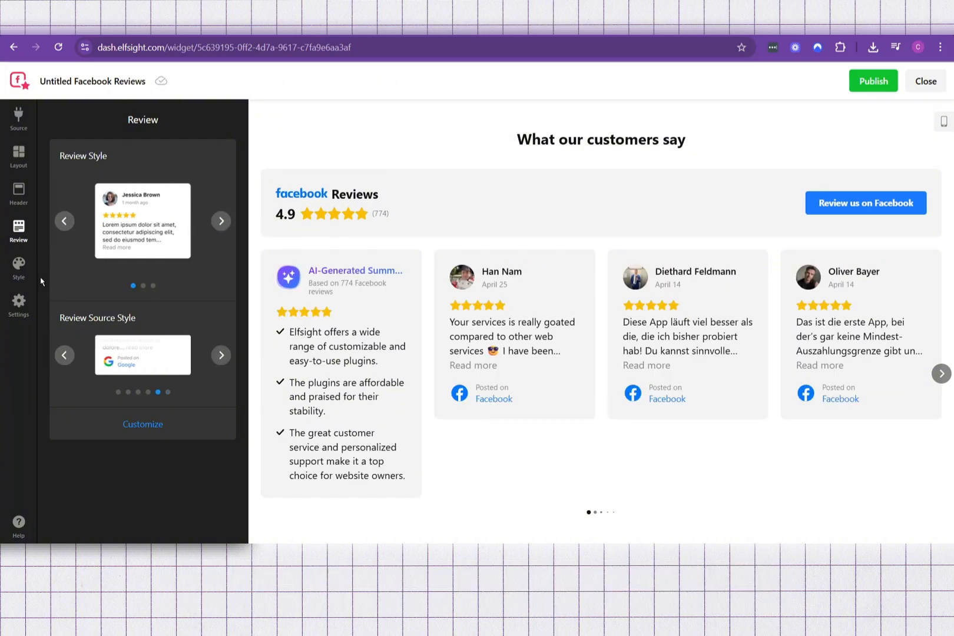
Look over the widget's style options, switch the color scheme to Dark and set it back to Light
left_click(29, 277)
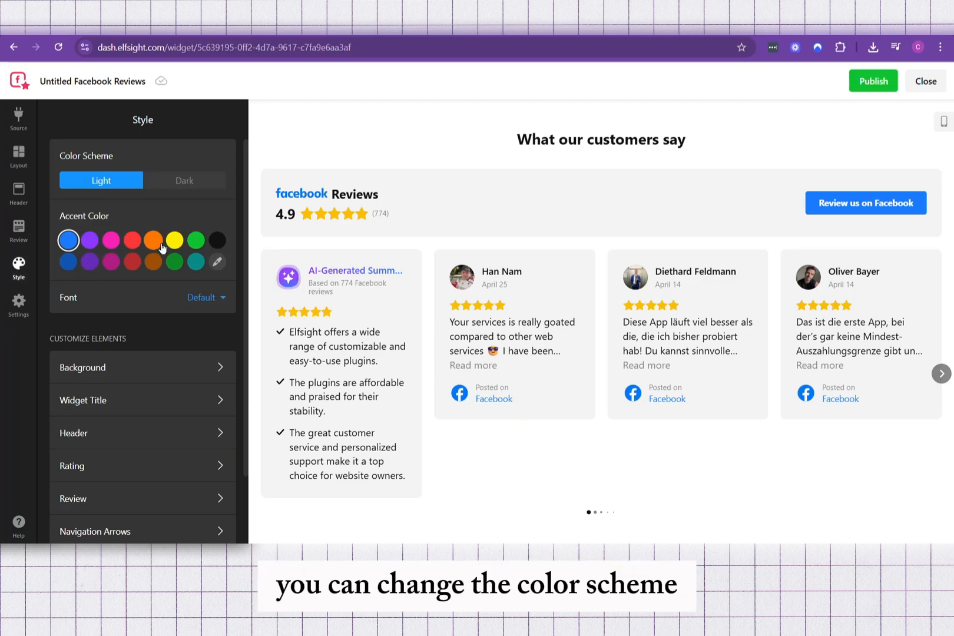
scroll(162, 345, "down", 2)
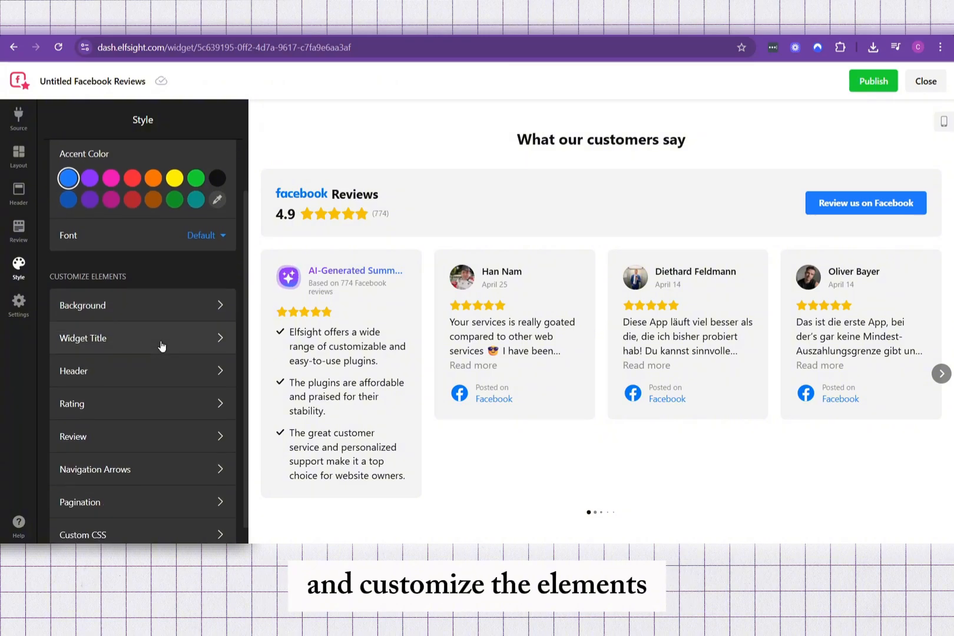
scroll(188, 418, "up", 2)
scroll(188, 418, "up", 1)
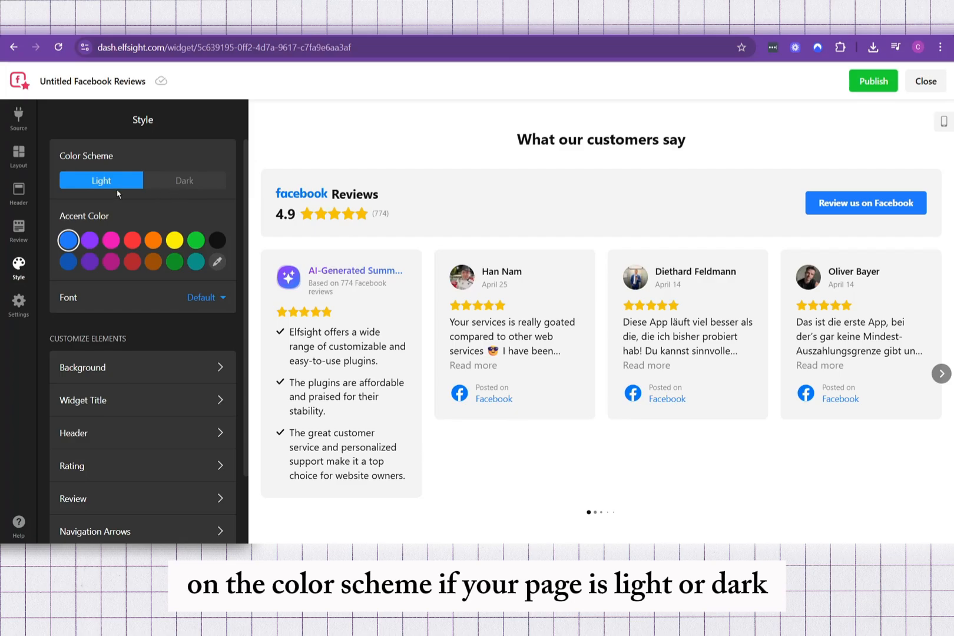
left_click(180, 184)
left_click(133, 184)
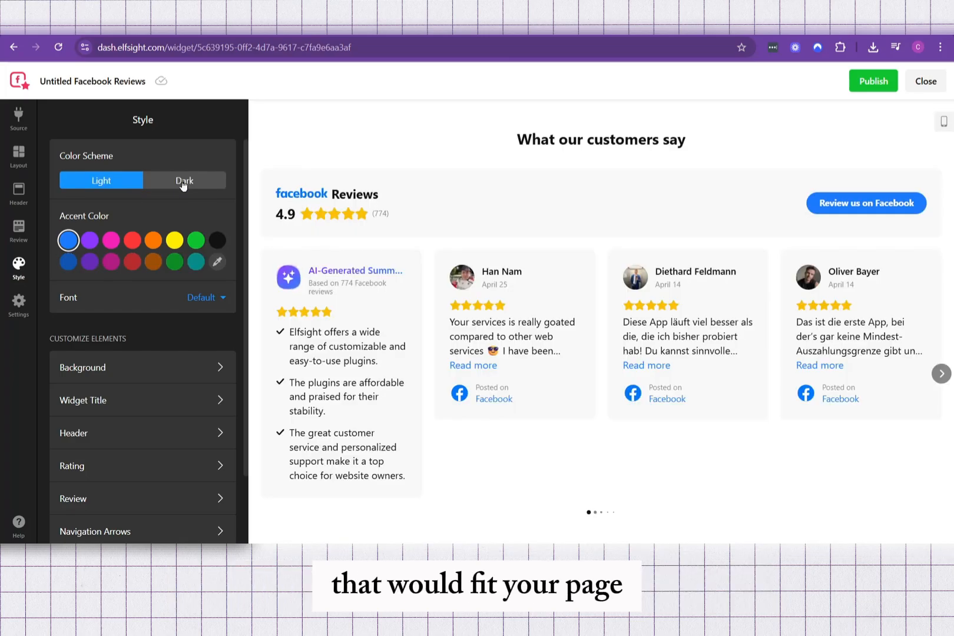
View the Background settings among the customizable style elements and return to the style overview
scroll(130, 305, "down", 2)
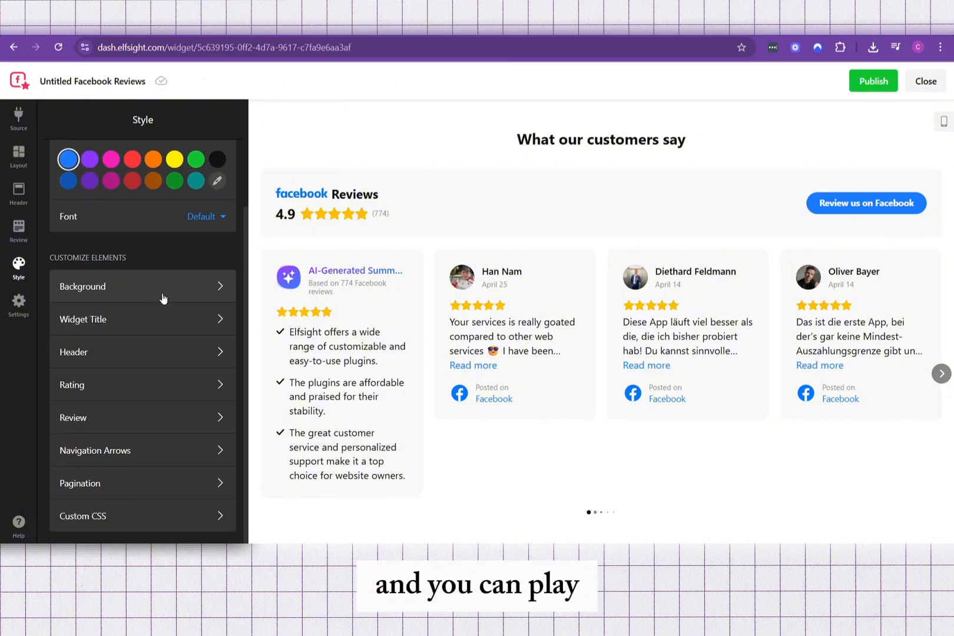
left_click(191, 286)
left_click(63, 119)
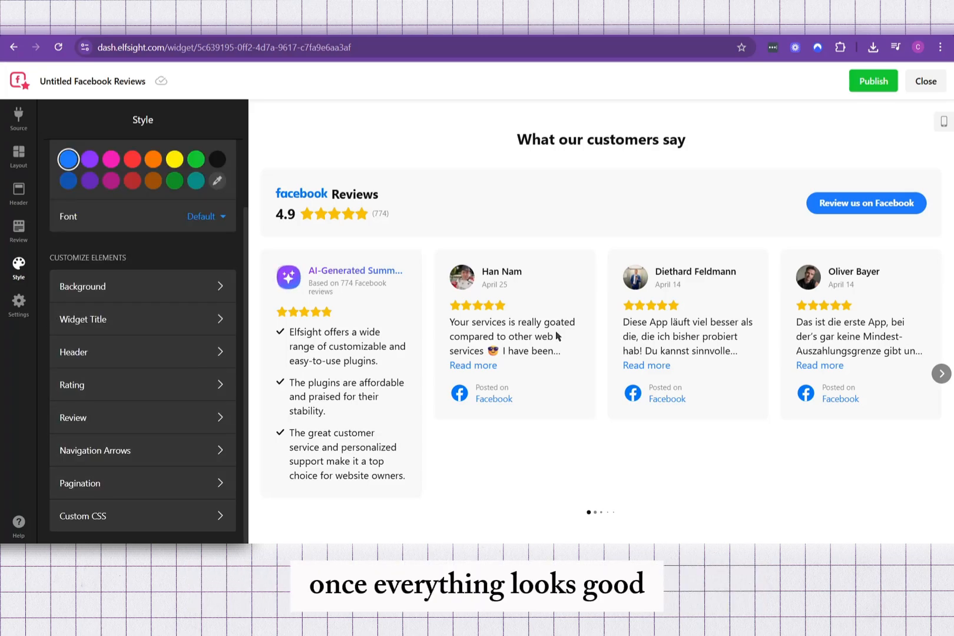
Publish the widget on the Free plan and copy its embed code
left_click(866, 82)
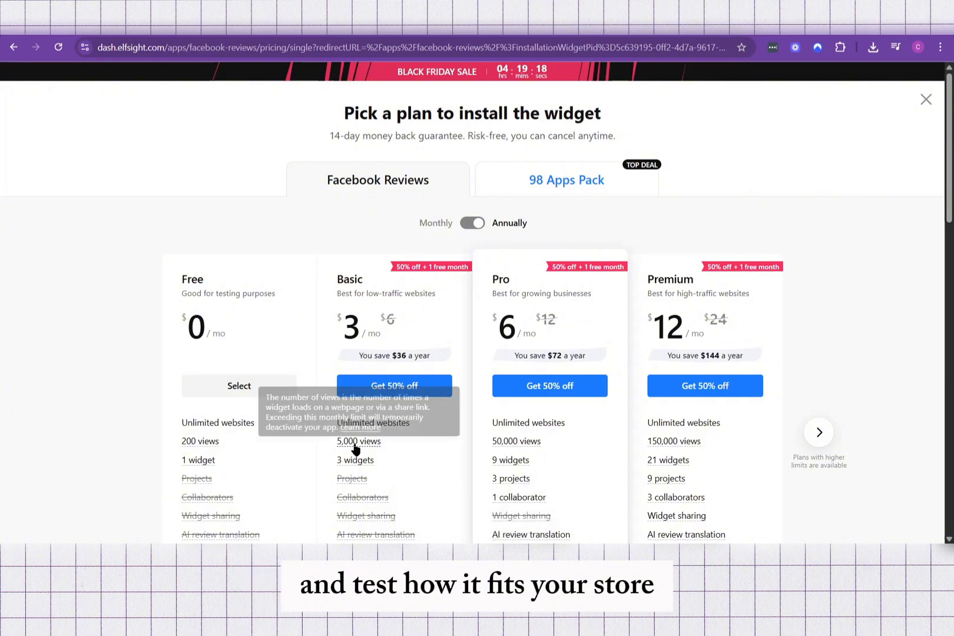
left_click(254, 390)
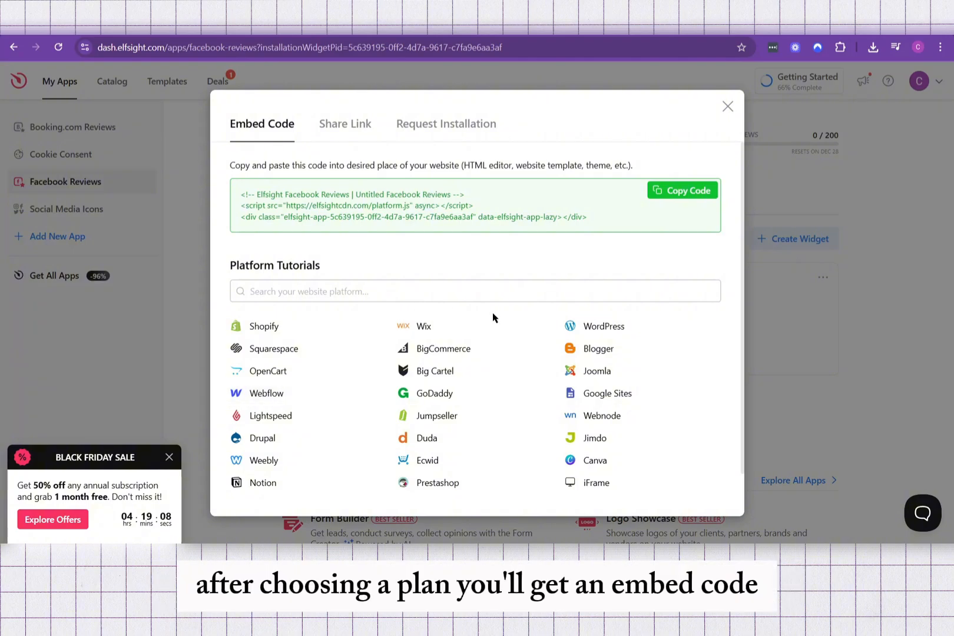
left_click(701, 199)
In the Shopify theme editor, add a Custom Liquid section below Featured collection in the home page template
scroll(558, 214, "down", 1)
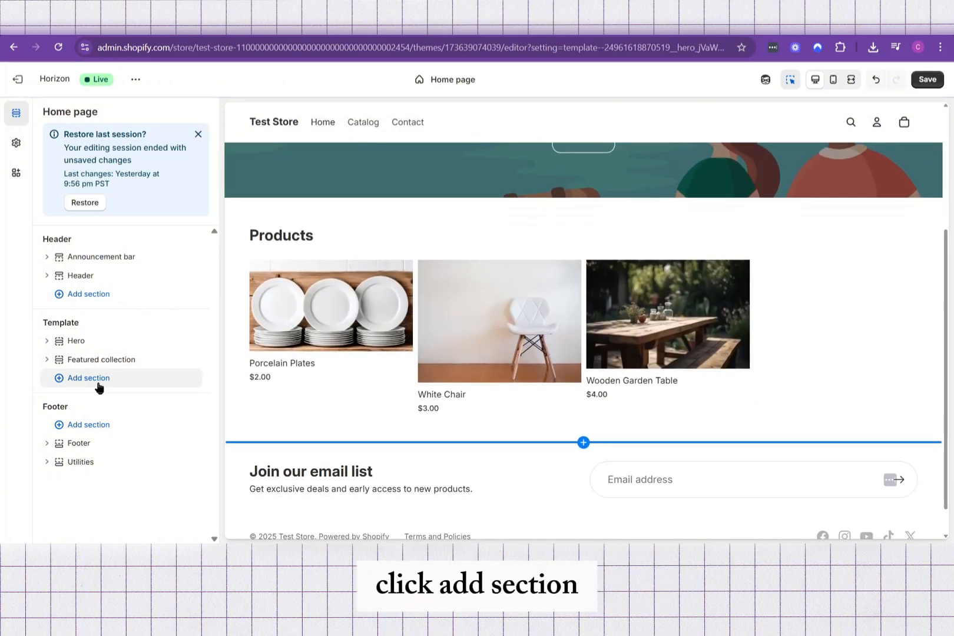
left_click(98, 384)
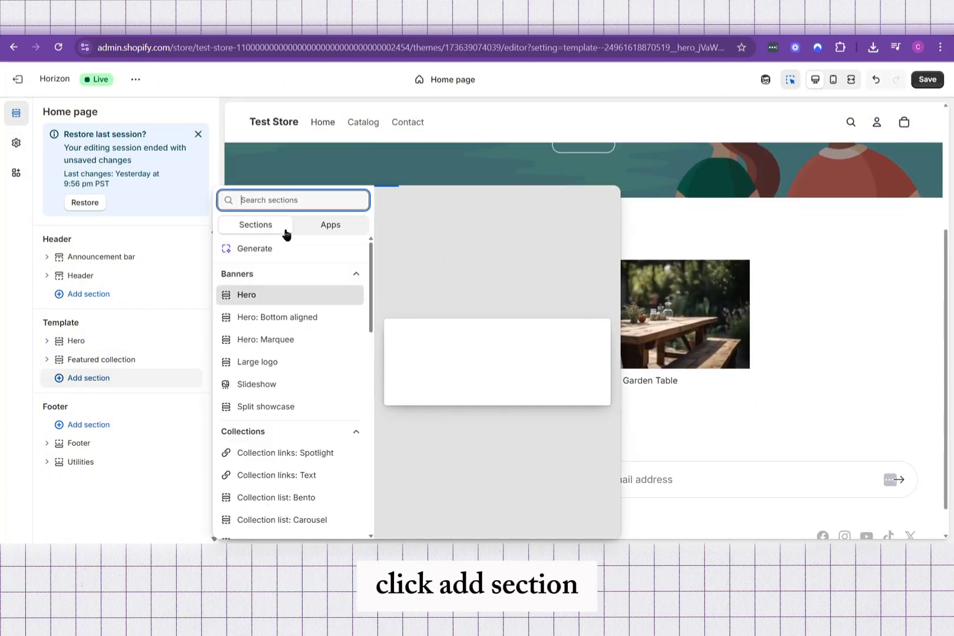
type("cust")
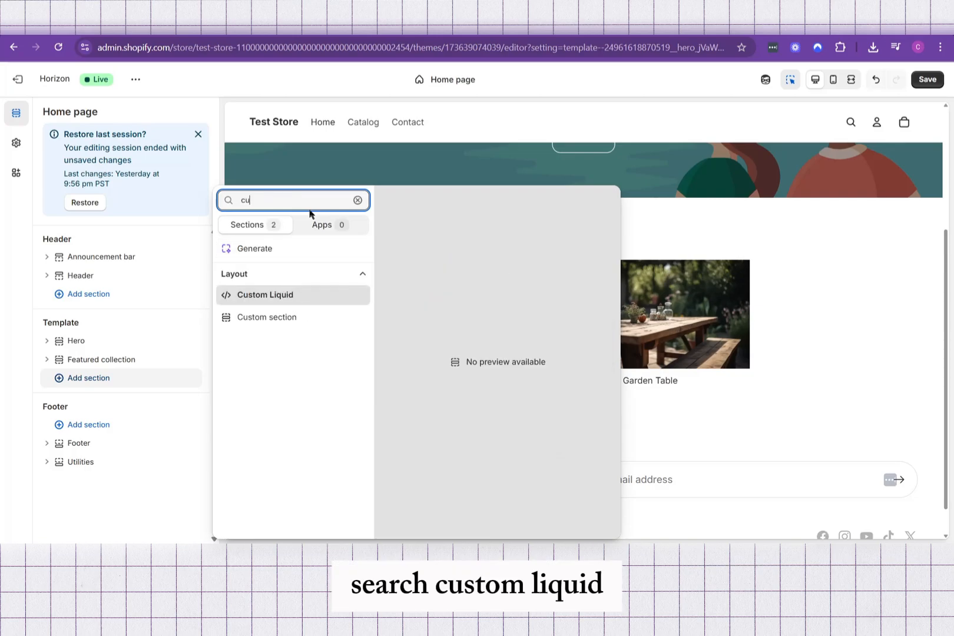
left_click(290, 295)
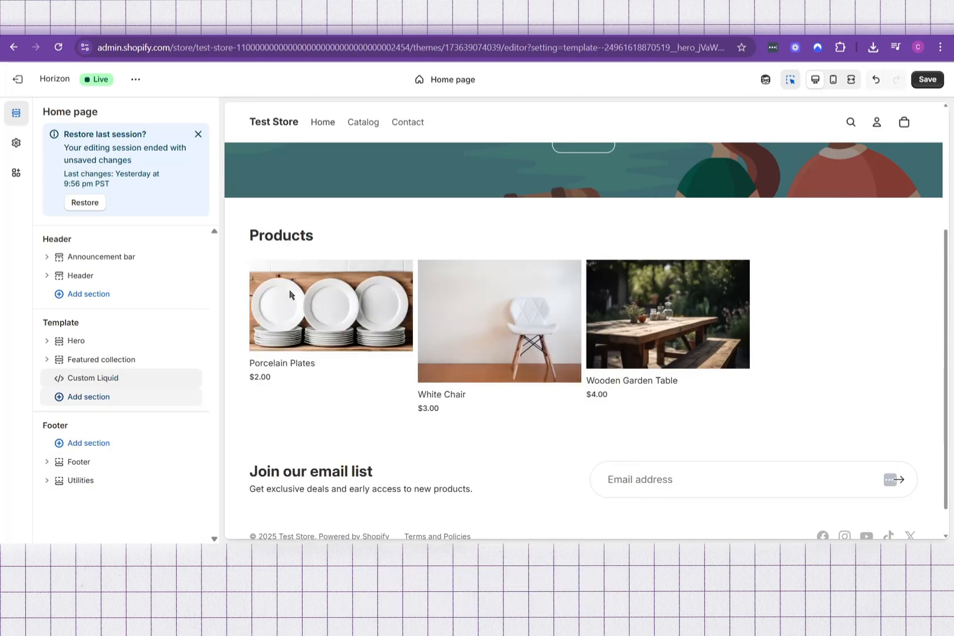
Paste the copied Elfsight embed code into the Custom Liquid section's Liquid code
left_click(120, 383)
left_click(101, 166)
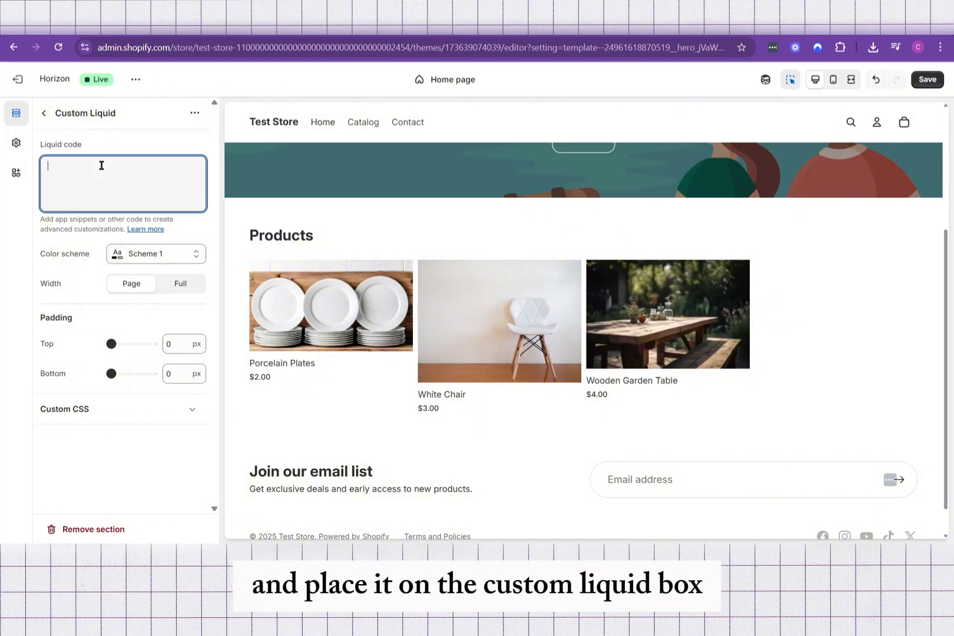
key("ctrl+v")
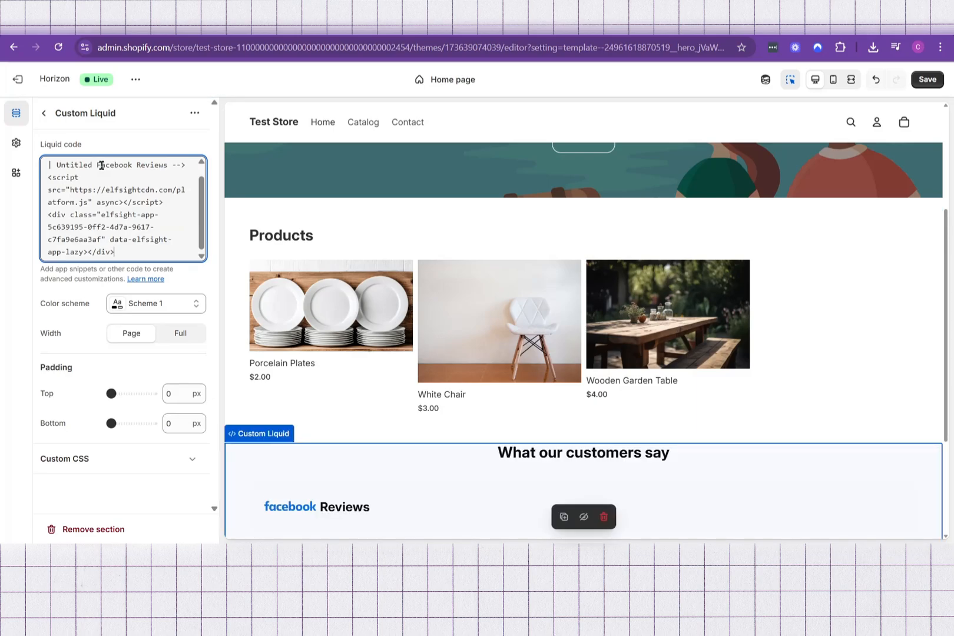
Check the embedded Facebook reviews in the home page preview and save the theme changes
scroll(595, 399, "down", 1)
scroll(595, 398, "down", 3)
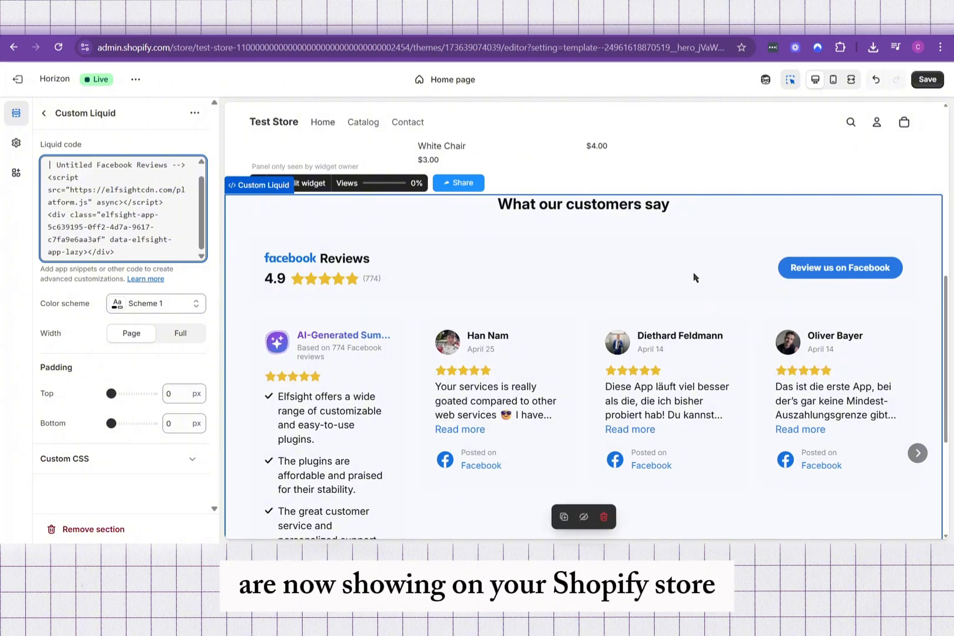
scroll(707, 307, "down", 1)
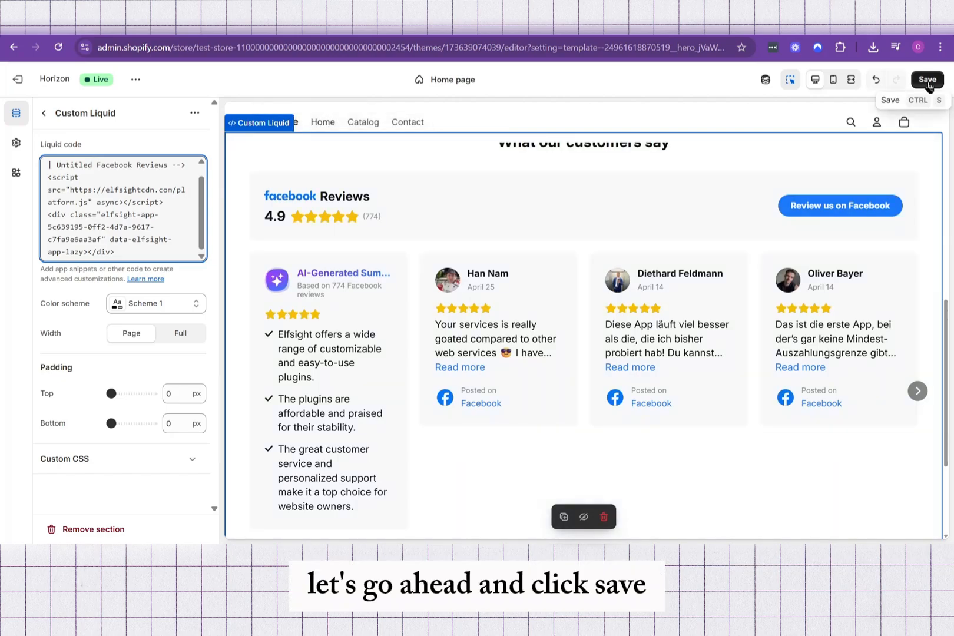
left_click(928, 83)
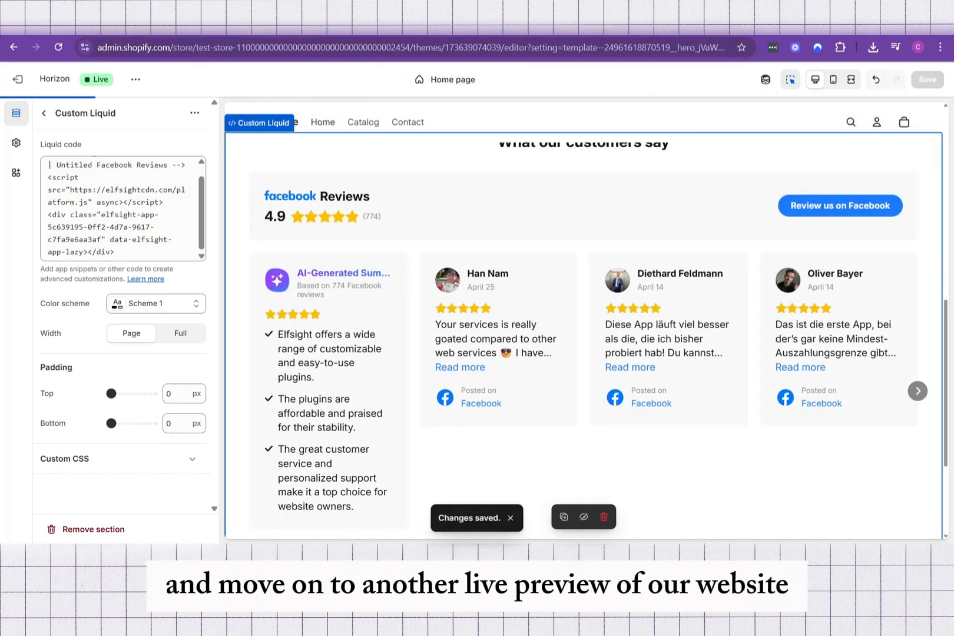
Switch to the live Test Store page, reload it and check the Facebook reviews section below the products
left_click(77, 24)
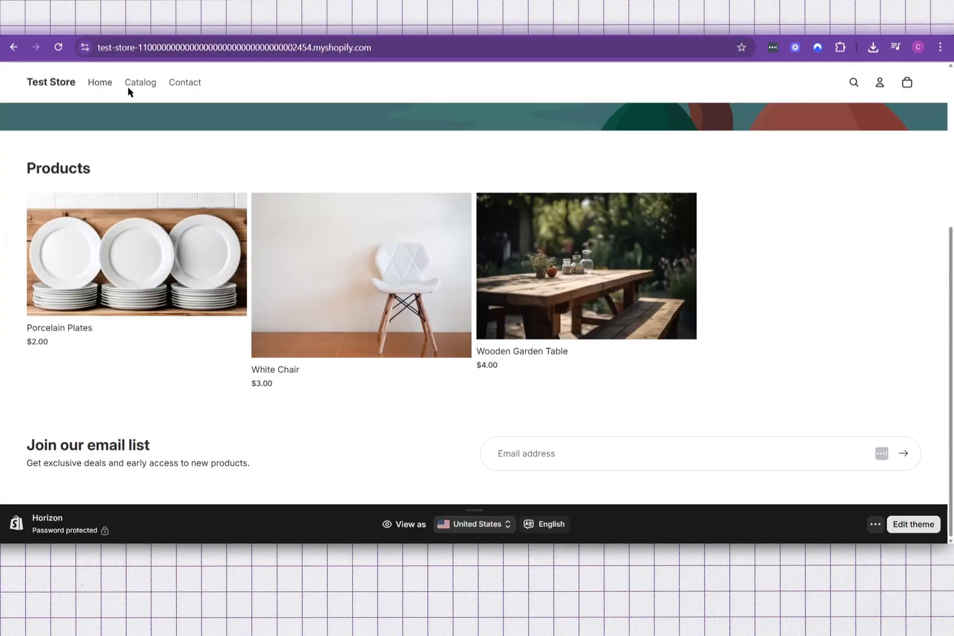
left_click(59, 48)
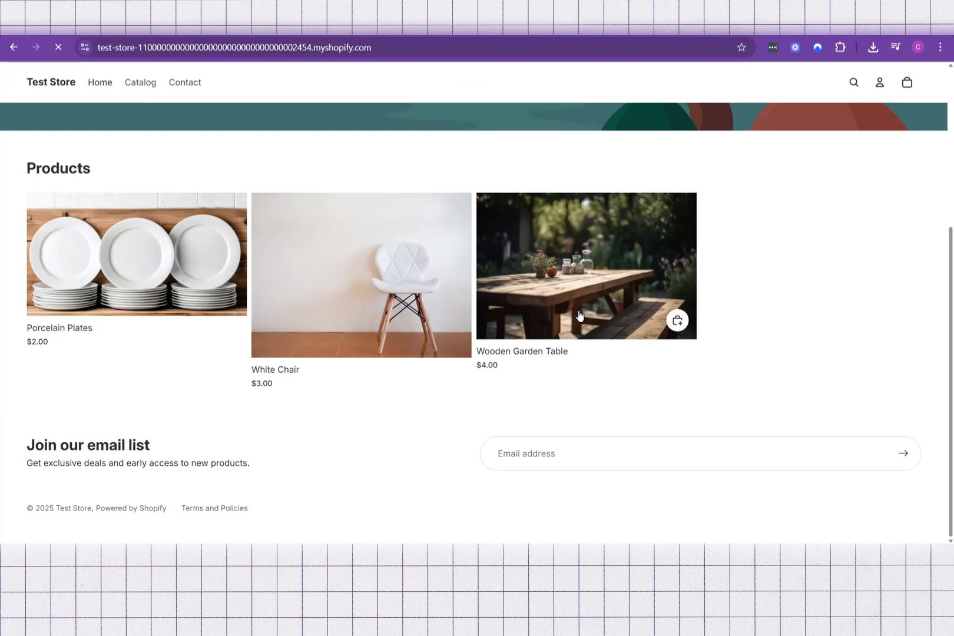
scroll(564, 294, "down", 5)
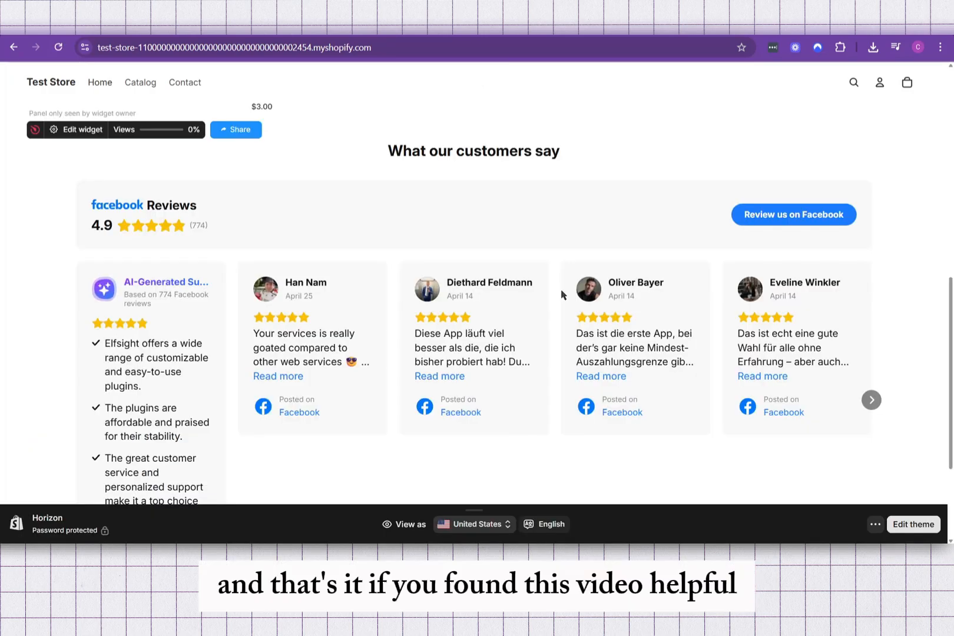
scroll(561, 295, "down", 1)
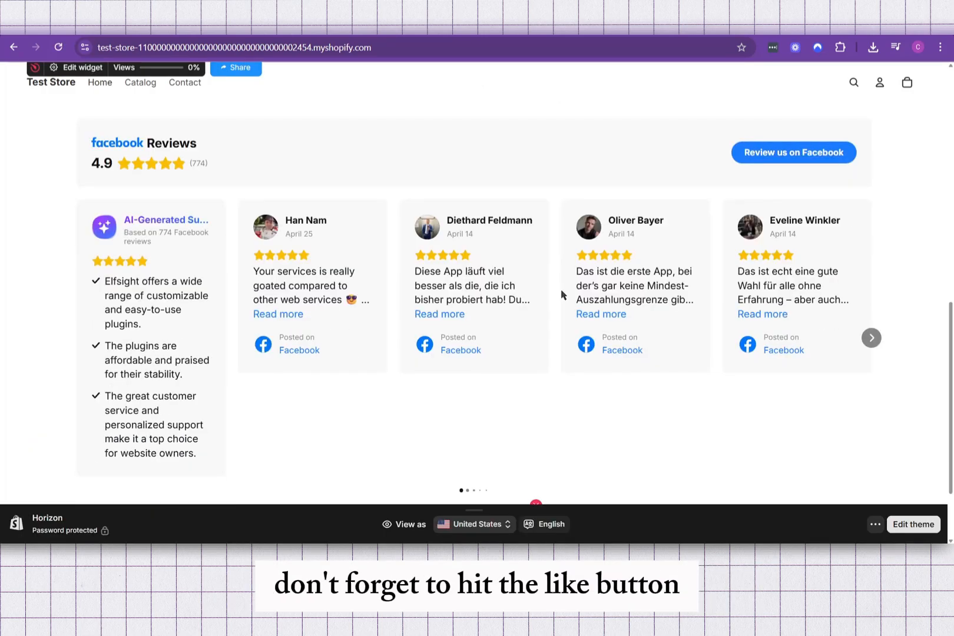